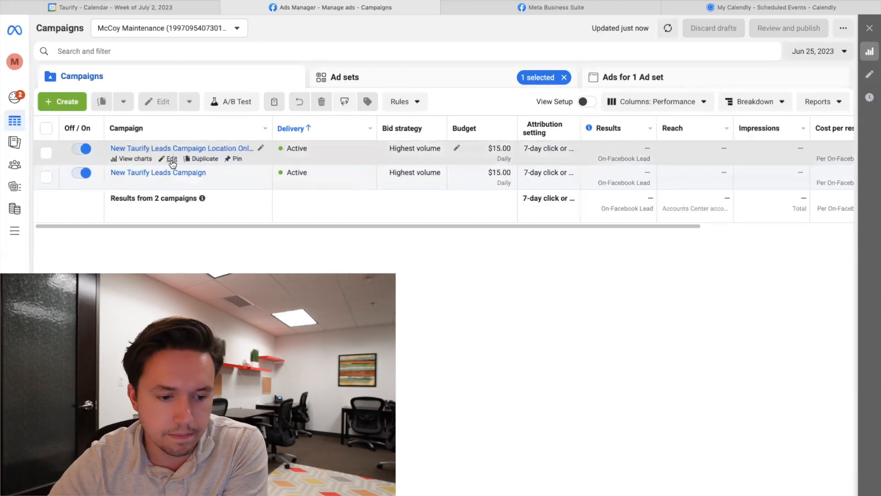
- Select the location-only leads campaign and open its Manufacturing and Industrial Companies ad set for editing
{"action": "left_click", "coordinate": [45, 154]}
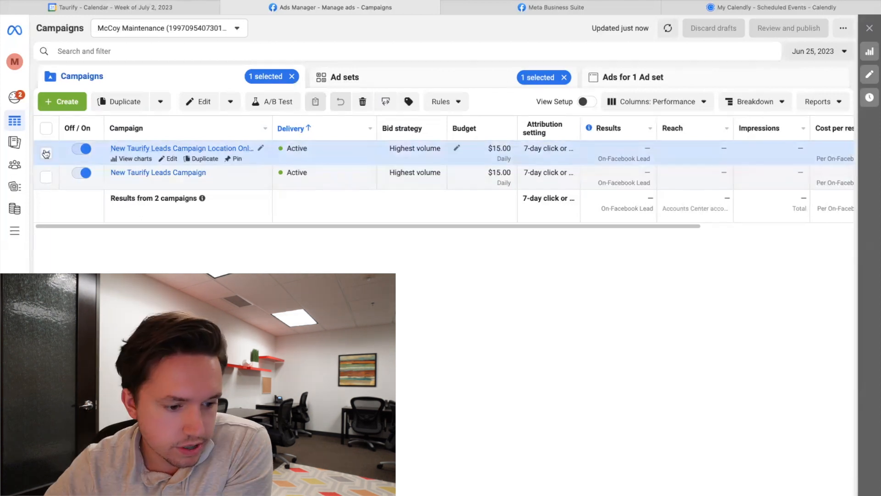
{"action": "left_click", "coordinate": [431, 84]}
{"action": "scroll", "coordinate": [425, 200], "scroll_direction": "down", "scroll_amount": 2}
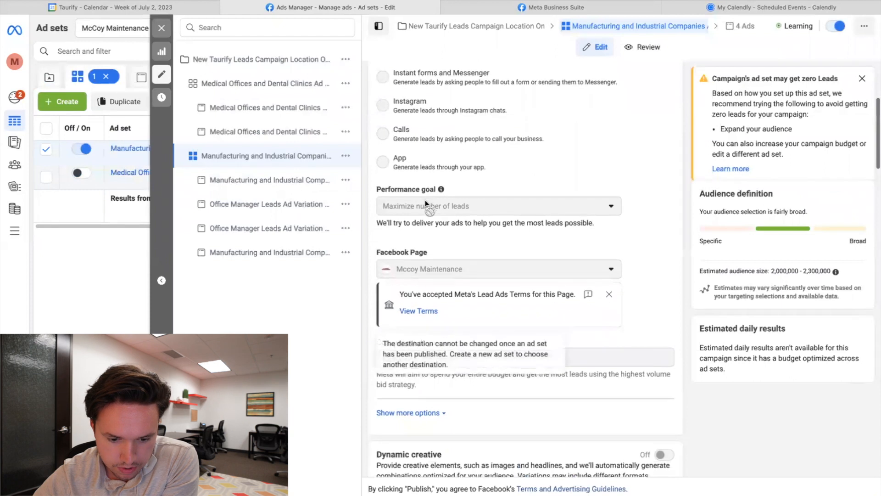
{"action": "scroll", "coordinate": [425, 199], "scroll_direction": "up", "scroll_amount": 6}
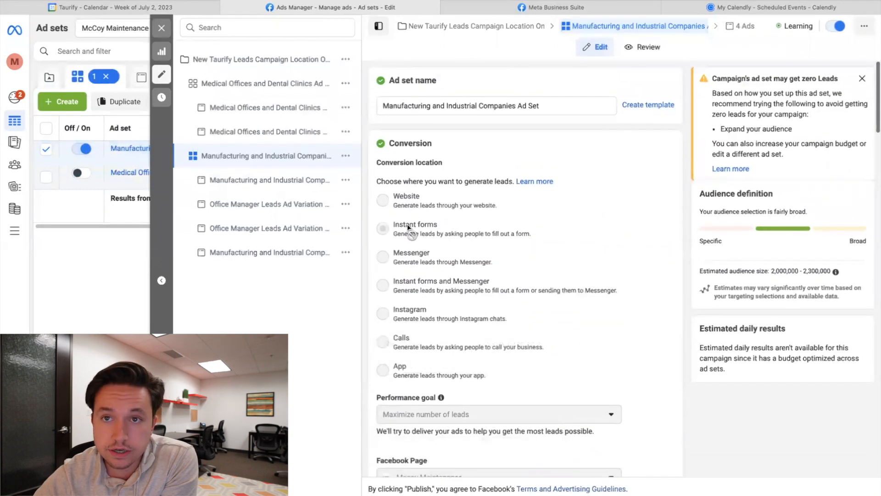
{"action": "mouse_move", "coordinate": [408, 224]}
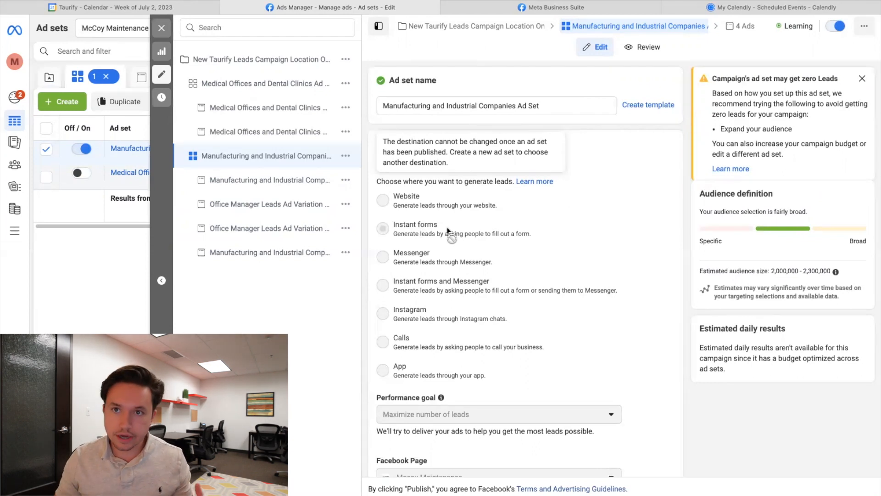
{"action": "scroll", "coordinate": [447, 230], "scroll_direction": "down", "scroll_amount": 10}
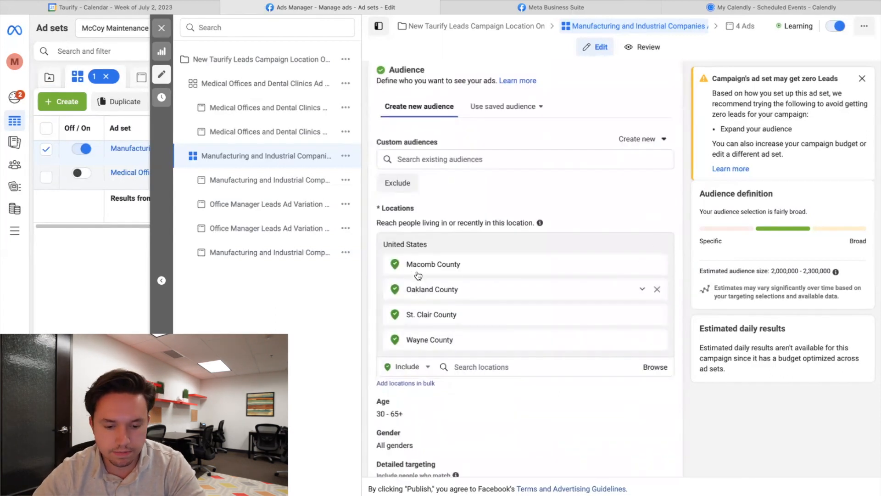
{"action": "scroll", "coordinate": [443, 298], "scroll_direction": "down", "scroll_amount": 2}
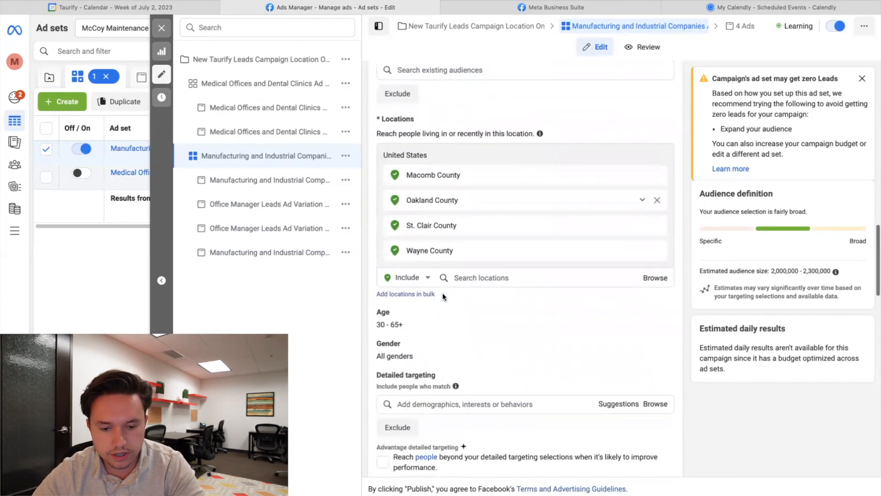
{"action": "scroll", "coordinate": [443, 296], "scroll_direction": "down", "scroll_amount": 3}
{"action": "scroll", "coordinate": [443, 293], "scroll_direction": "down", "scroll_amount": 1}
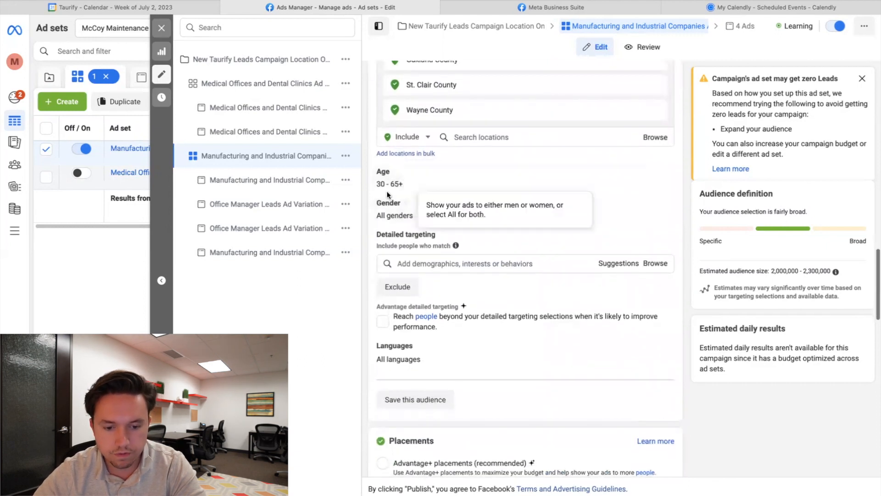
{"action": "scroll", "coordinate": [415, 211], "scroll_direction": "down", "scroll_amount": 2}
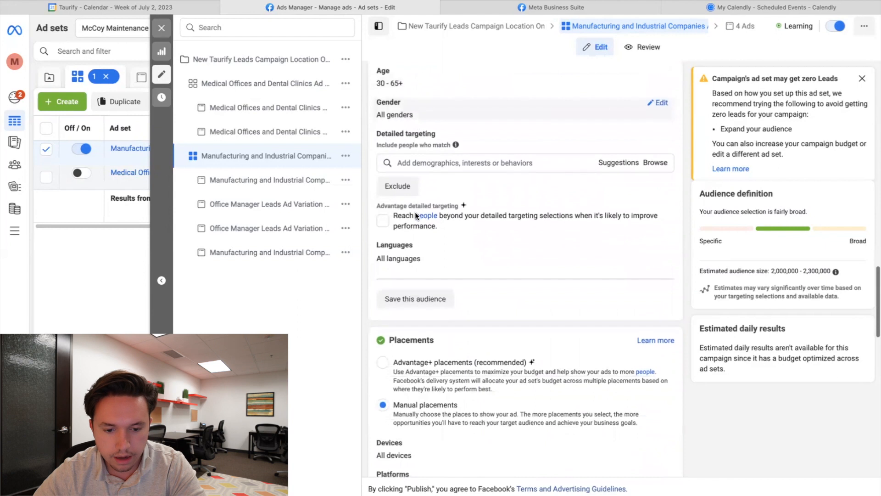
{"action": "scroll", "coordinate": [415, 211], "scroll_direction": "up", "scroll_amount": 2}
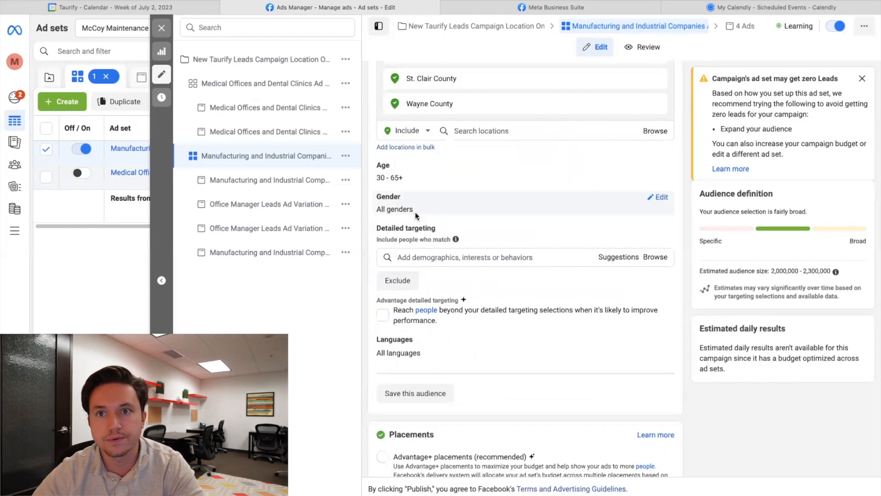
{"action": "scroll", "coordinate": [415, 211], "scroll_direction": "down", "scroll_amount": 4}
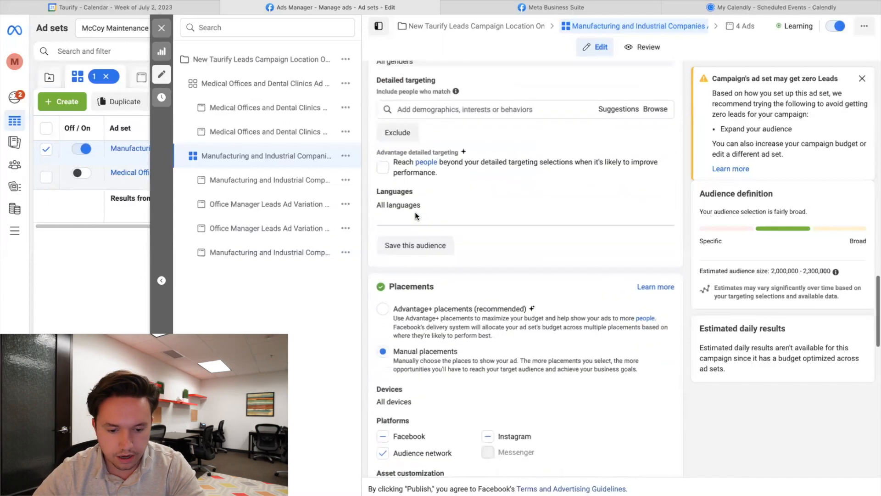
{"action": "left_click_drag", "start_coordinate": [773, 271], "coordinate": [836, 272]}
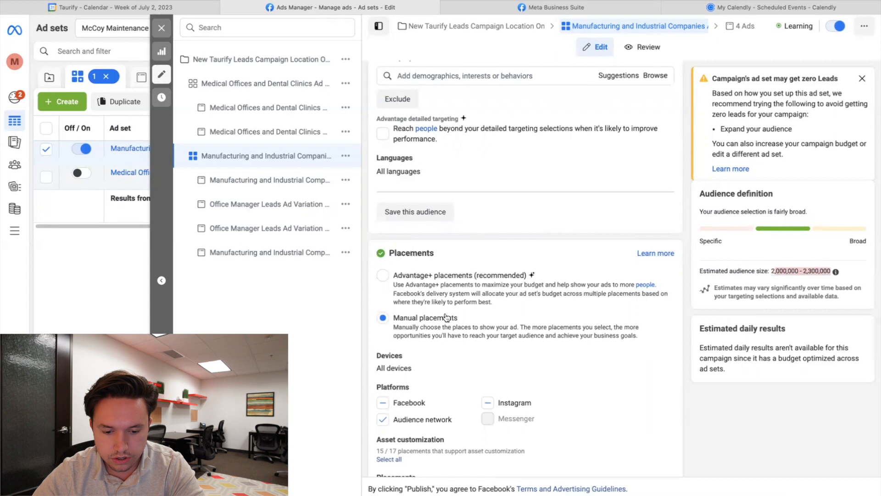
{"action": "scroll", "coordinate": [461, 367], "scroll_direction": "down", "scroll_amount": 3}
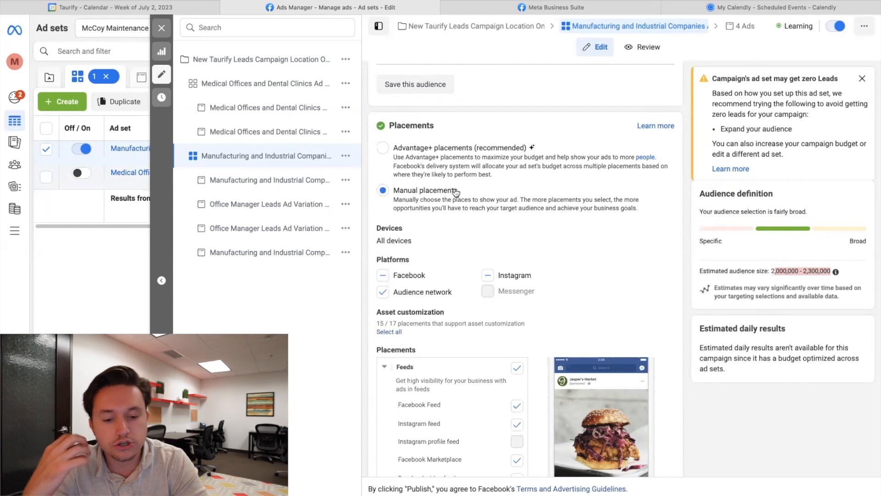
- Exclude 'In-stream ads for videos and reels' placements from the ad set, then open the Manufacturing ad
{"action": "scroll", "coordinate": [456, 192], "scroll_direction": "down", "scroll_amount": 8}
{"action": "left_click", "coordinate": [517, 317]}
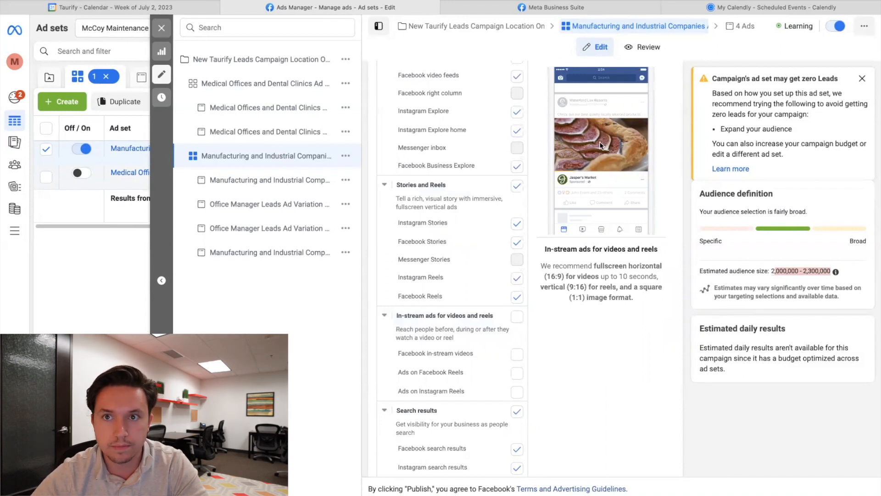
{"action": "scroll", "coordinate": [464, 257], "scroll_direction": "down", "scroll_amount": 4}
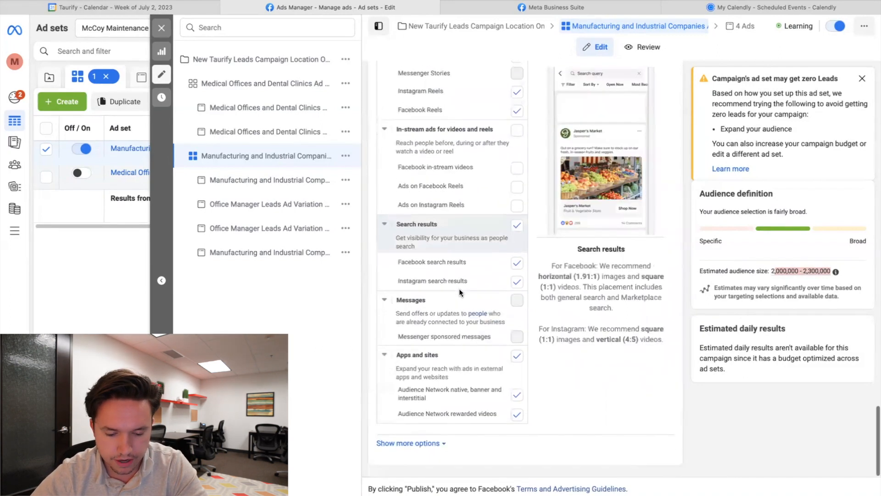
{"action": "scroll", "coordinate": [459, 289], "scroll_direction": "up", "scroll_amount": 8}
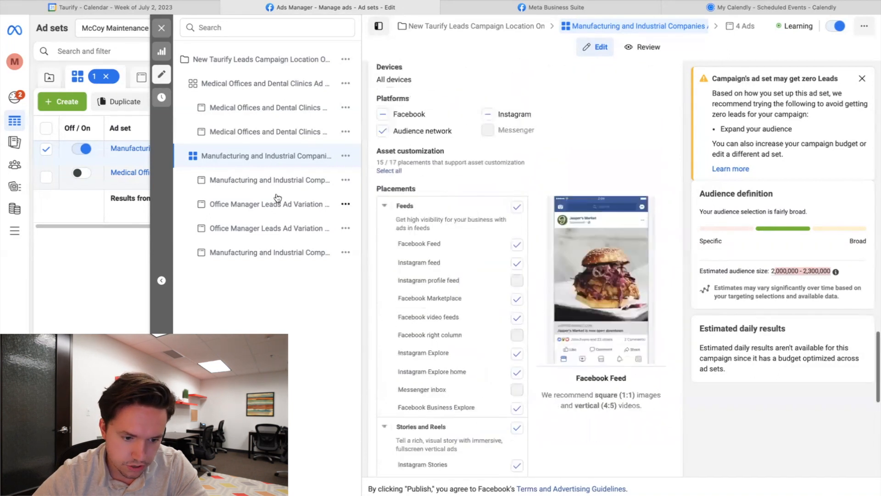
{"action": "left_click", "coordinate": [281, 181]}
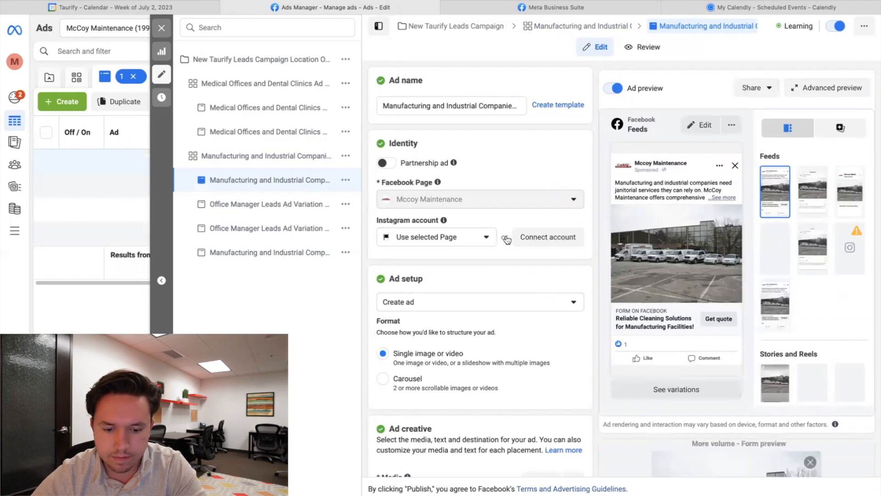
- Review the ad's primary text, highlighting the METRO DETROIT line and a line of the second option
{"action": "scroll", "coordinate": [506, 313], "scroll_direction": "down", "scroll_amount": 8}
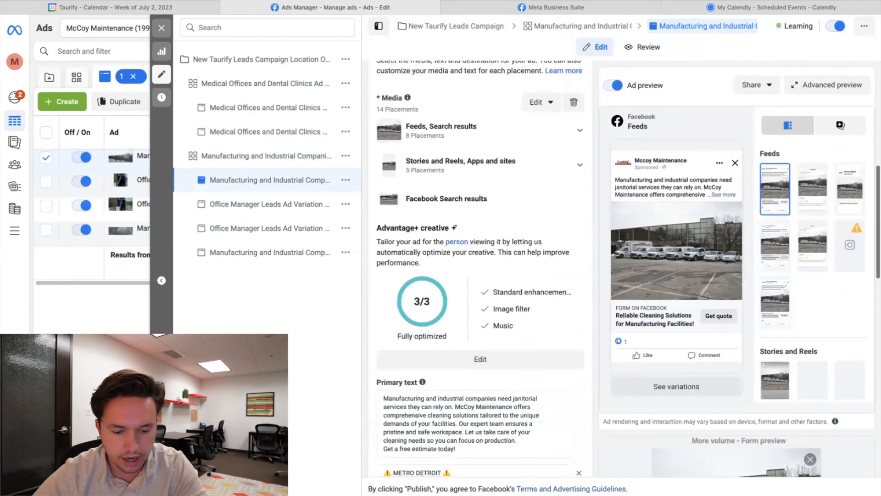
{"action": "scroll", "coordinate": [571, 383], "scroll_direction": "down", "scroll_amount": 2}
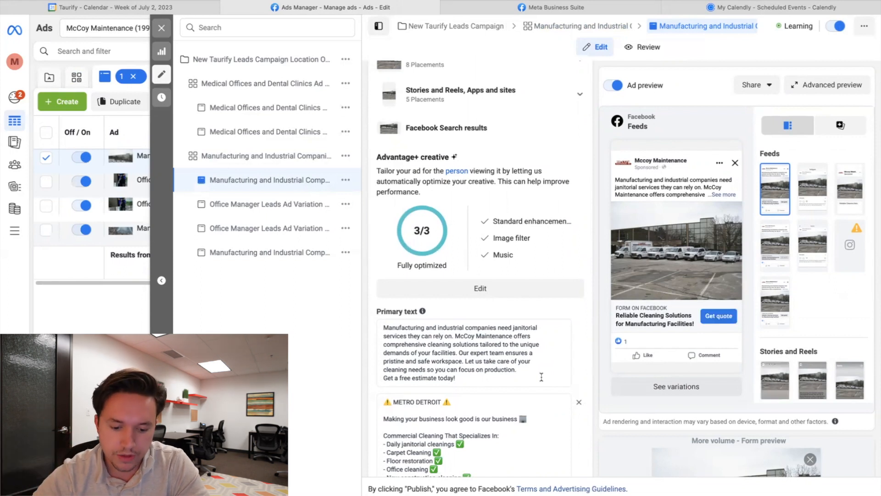
{"action": "scroll", "coordinate": [541, 377], "scroll_direction": "down", "scroll_amount": 3}
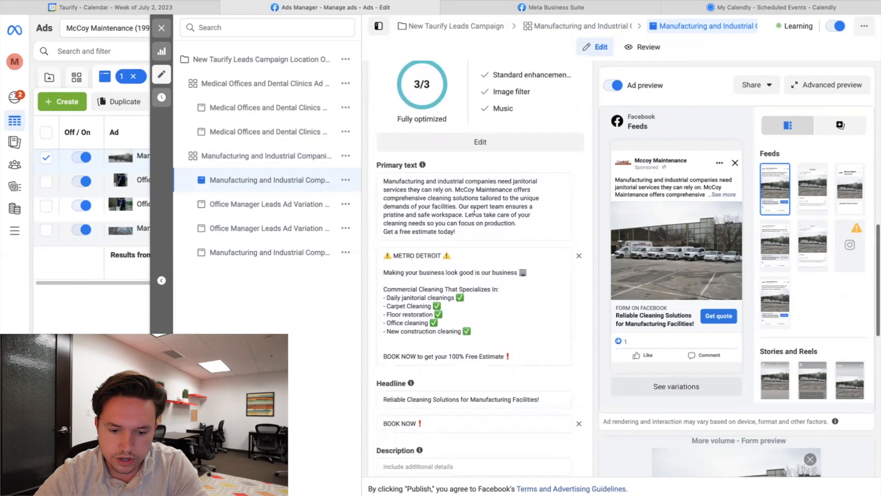
{"action": "left_click_drag", "start_coordinate": [386, 262], "coordinate": [457, 259]}
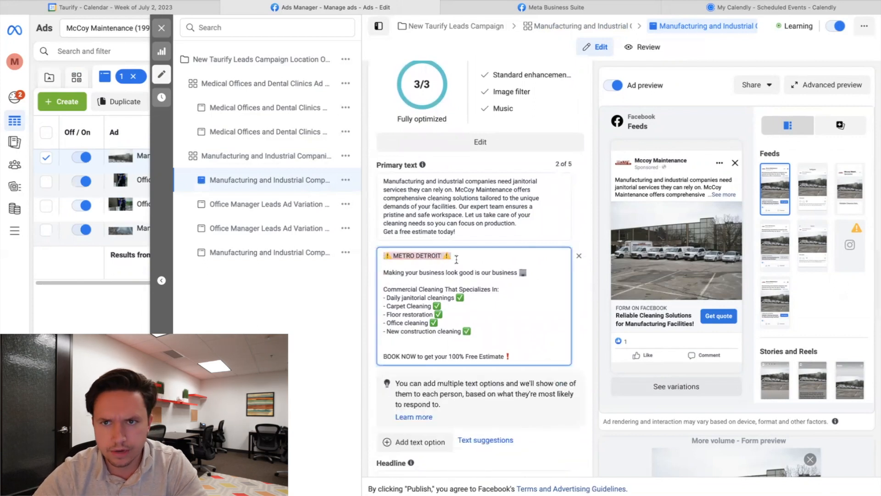
{"action": "left_click", "coordinate": [382, 269]}
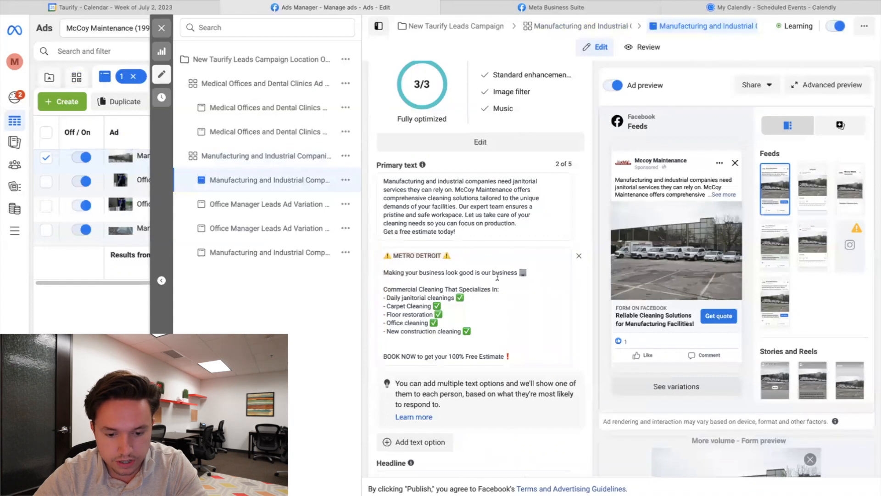
{"action": "left_click_drag", "start_coordinate": [529, 274], "coordinate": [389, 281]}
- Select the second primary text option, then bring the Destination into view, showing instant form McCoy Maintenance Lead Form 1.0
{"action": "scroll", "coordinate": [410, 307], "scroll_direction": "down", "scroll_amount": 1}
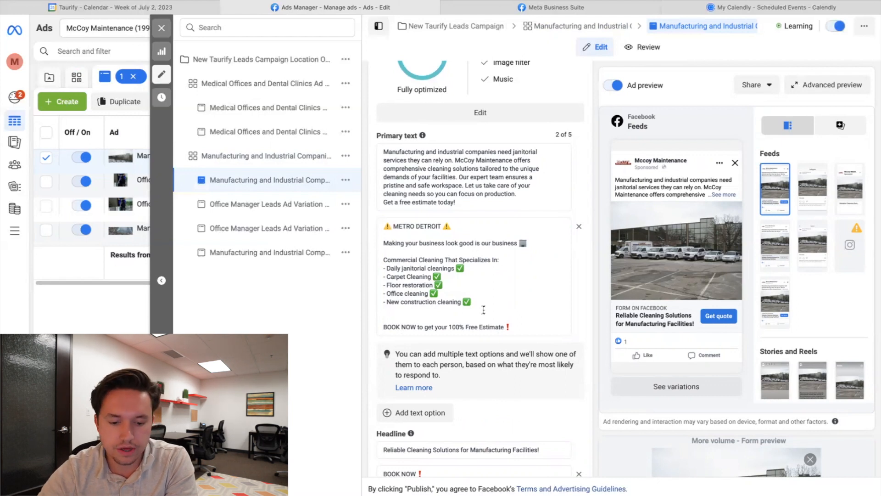
{"action": "scroll", "coordinate": [484, 310], "scroll_direction": "down", "scroll_amount": 2}
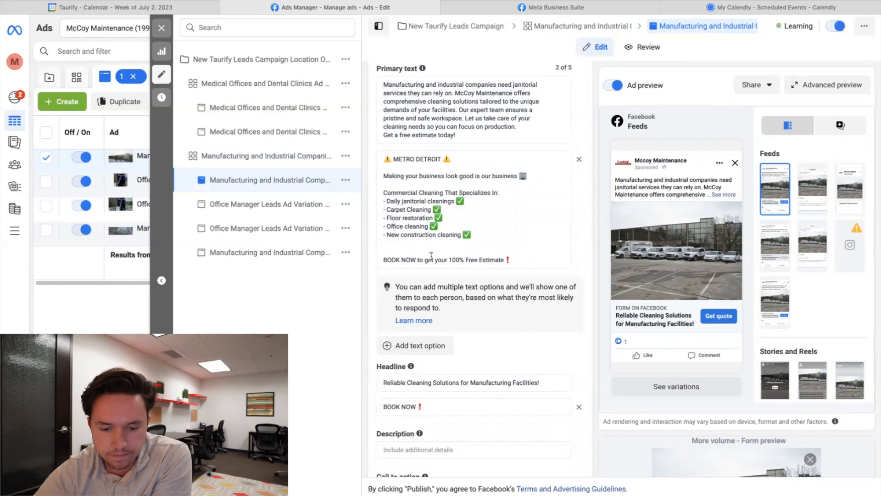
{"action": "left_click_drag", "start_coordinate": [382, 258], "coordinate": [503, 265]}
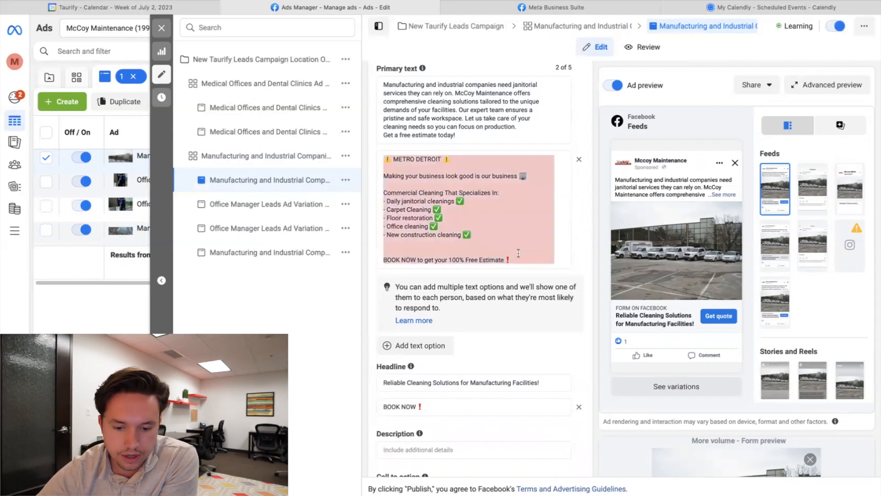
{"action": "left_click", "coordinate": [518, 253]}
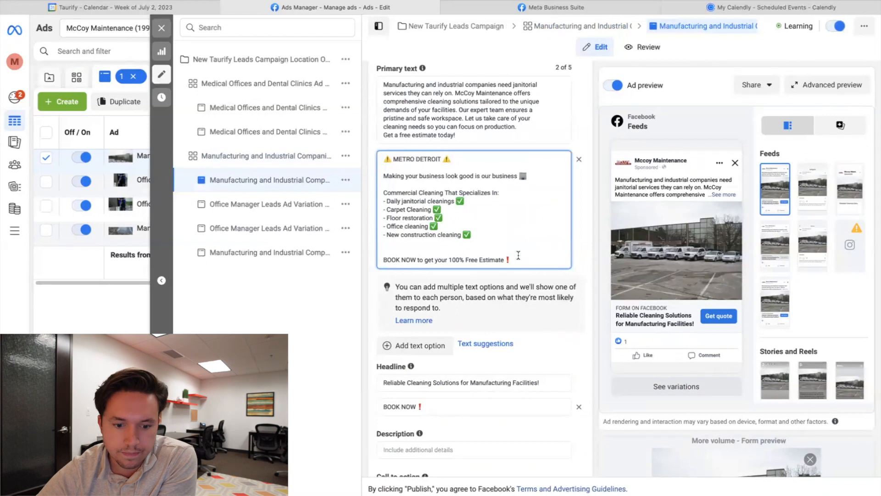
{"action": "scroll", "coordinate": [518, 255], "scroll_direction": "down", "scroll_amount": 7}
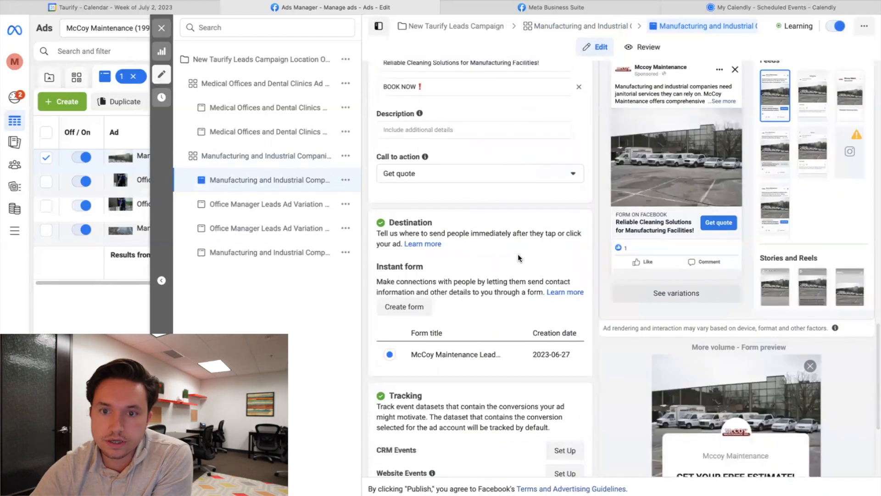
{"action": "mouse_move", "coordinate": [430, 364]}
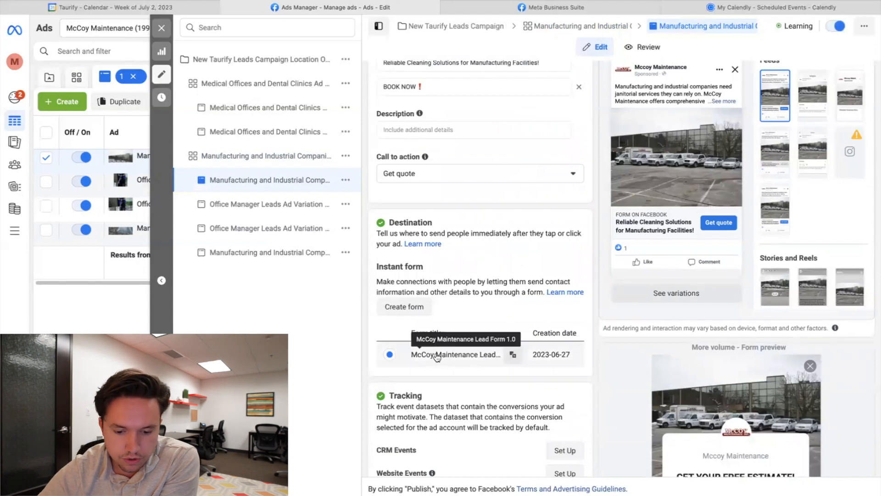
{"action": "left_click", "coordinate": [513, 355]}
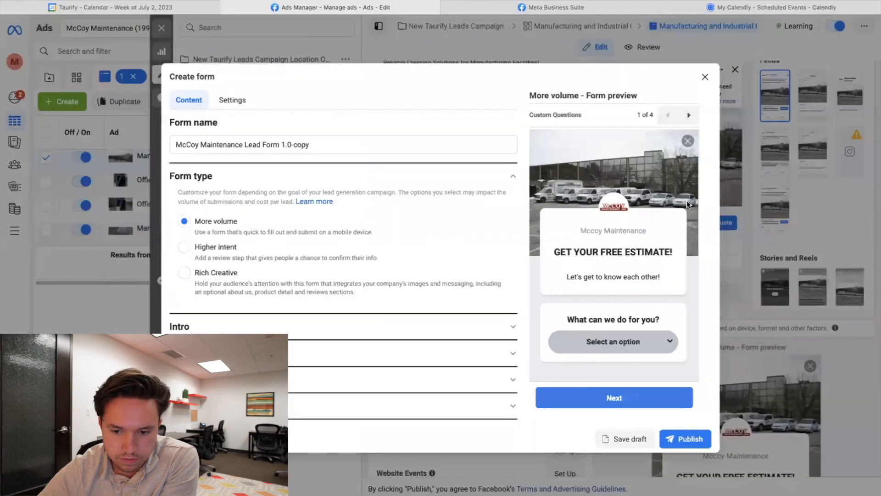
{"action": "scroll", "coordinate": [553, 279], "scroll_direction": "down", "scroll_amount": 1}
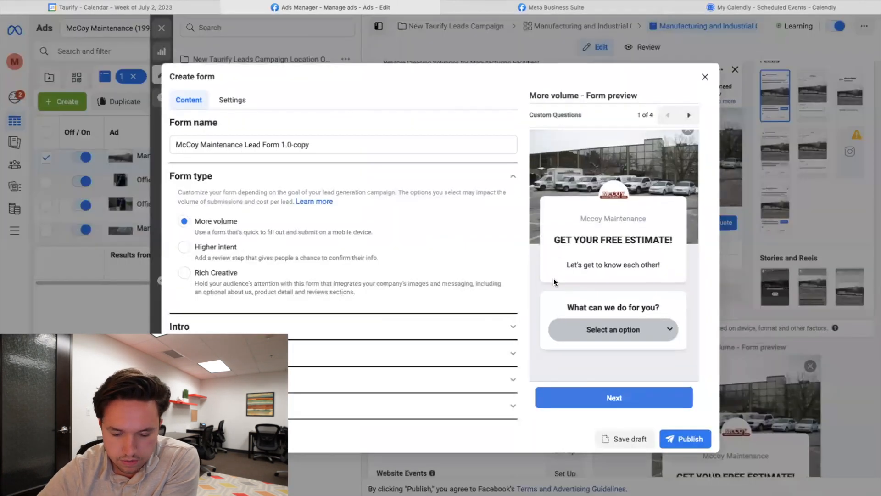
{"action": "left_click", "coordinate": [670, 334]}
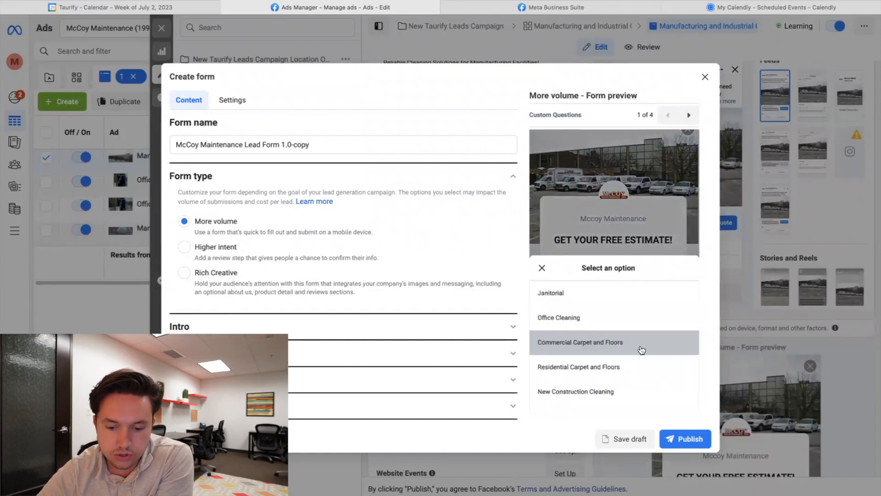
{"action": "scroll", "coordinate": [641, 350], "scroll_direction": "down", "scroll_amount": 1}
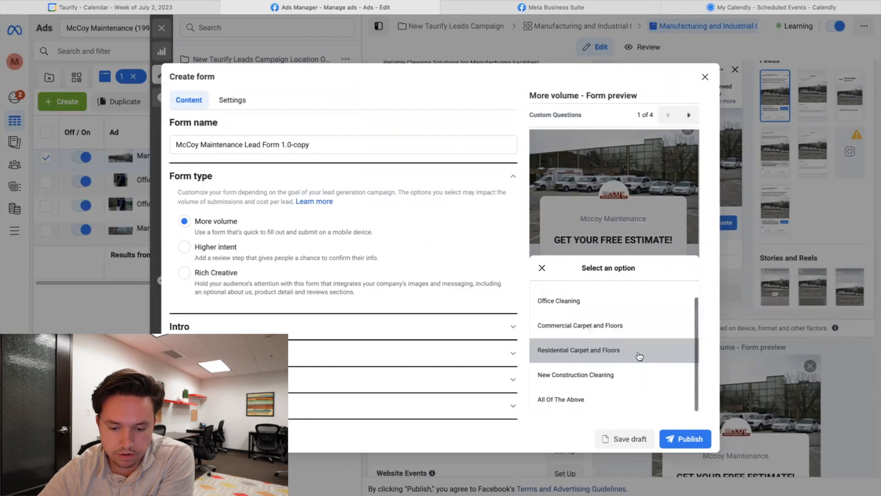
{"action": "left_click", "coordinate": [611, 404]}
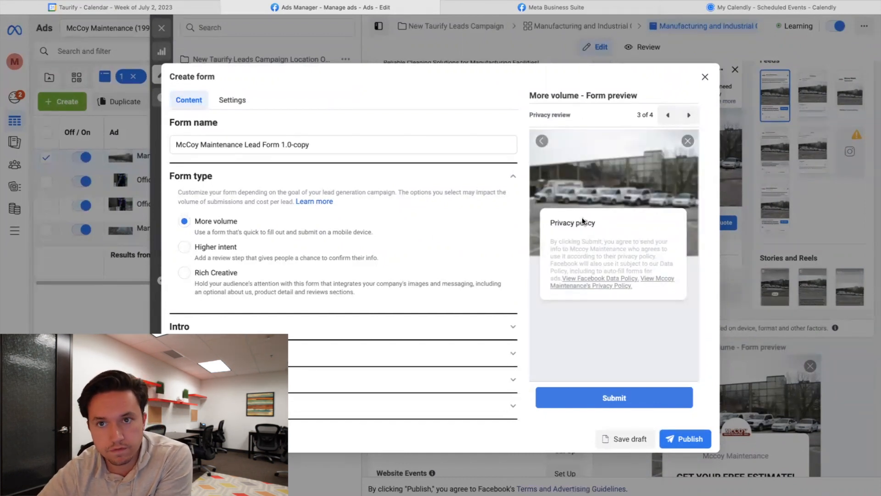
{"action": "left_click", "coordinate": [695, 117]}
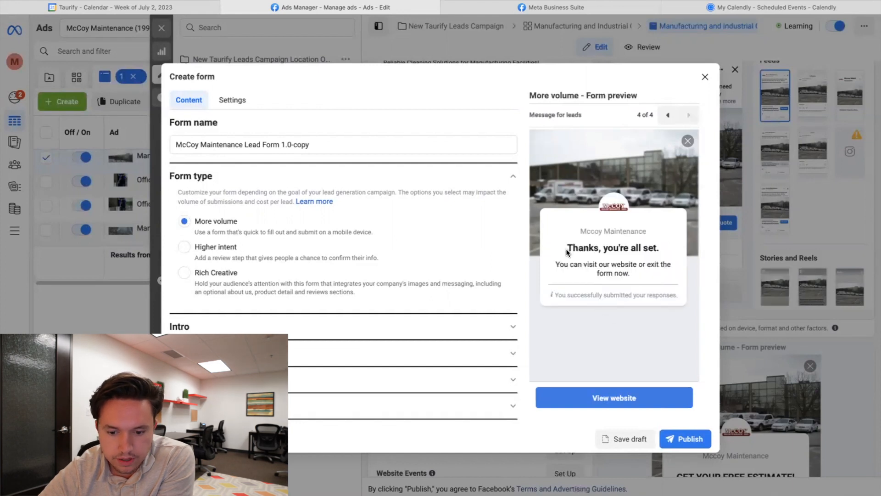
{"action": "left_click", "coordinate": [709, 75]}
{"action": "scroll", "coordinate": [502, 320], "scroll_direction": "down", "scroll_amount": 3}
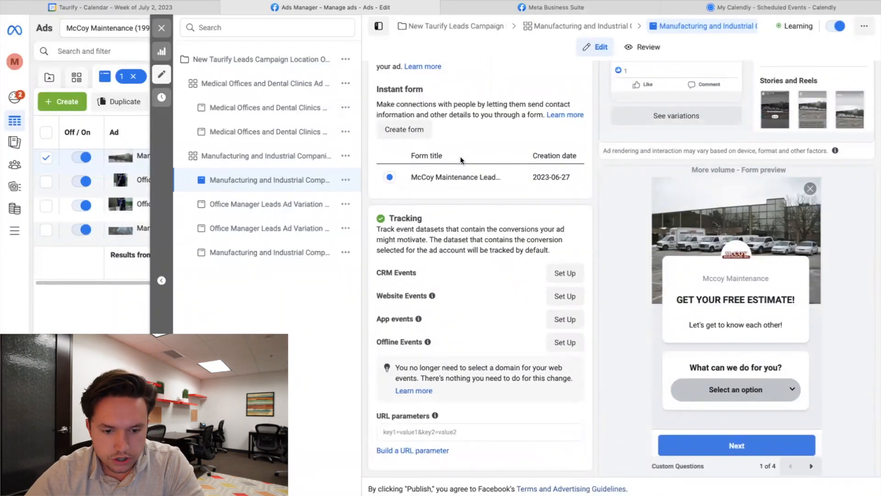
- Play and pause the Office Manager Leads Ad Variation's floor-cleaning preview video, then scroll down the ad list
{"action": "scroll", "coordinate": [459, 216], "scroll_direction": "up", "scroll_amount": 5}
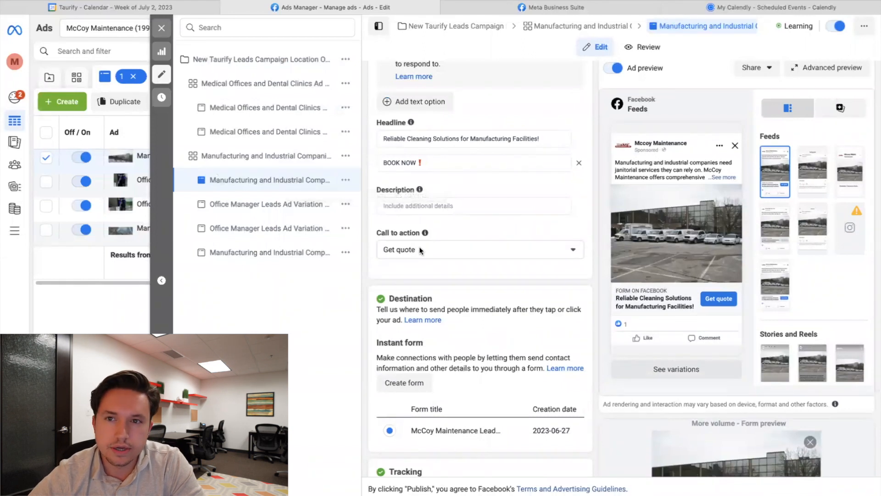
{"action": "left_click", "coordinate": [281, 203]}
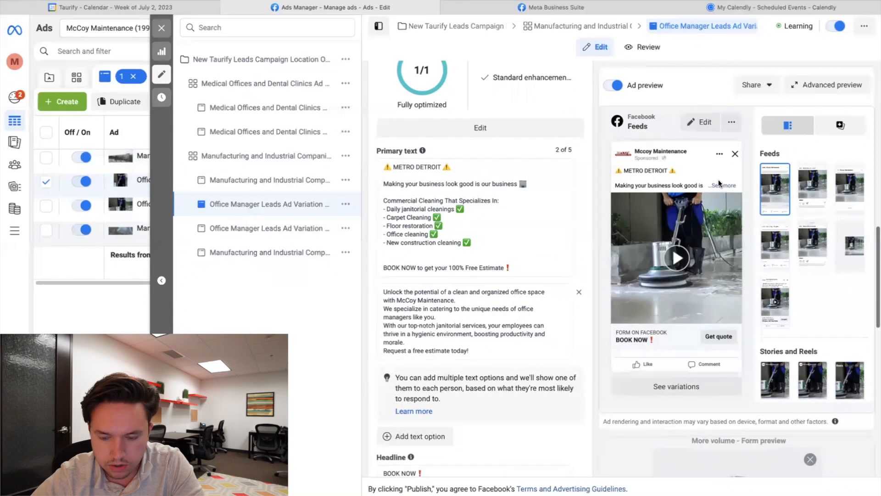
{"action": "left_click", "coordinate": [684, 254]}
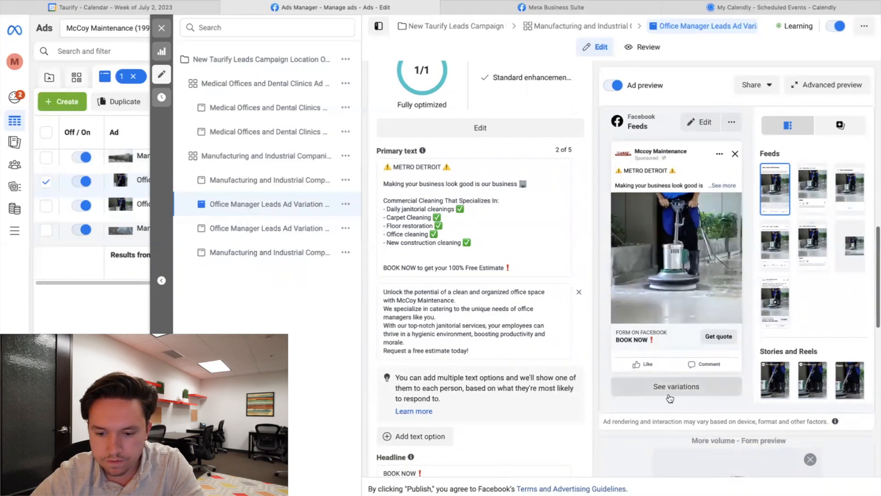
{"action": "left_click", "coordinate": [620, 316]}
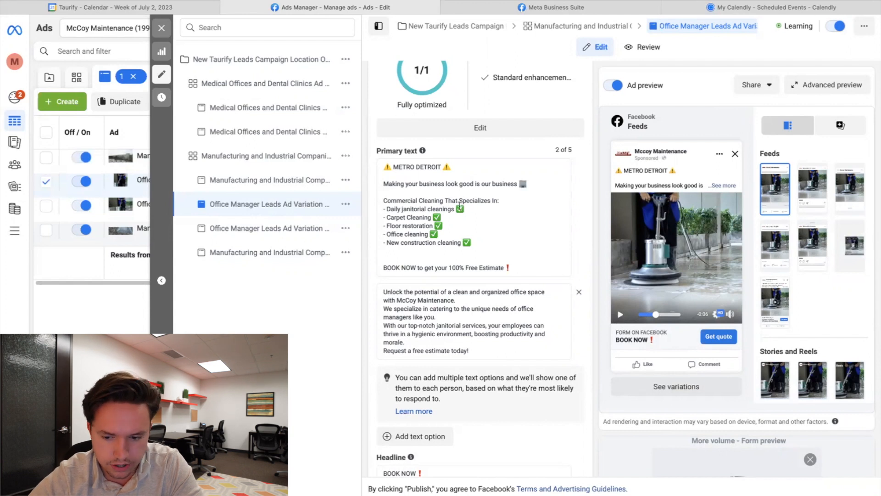
{"action": "scroll", "coordinate": [509, 331], "scroll_direction": "down", "scroll_amount": 3}
{"action": "scroll", "coordinate": [509, 331], "scroll_direction": "down", "scroll_amount": 5}
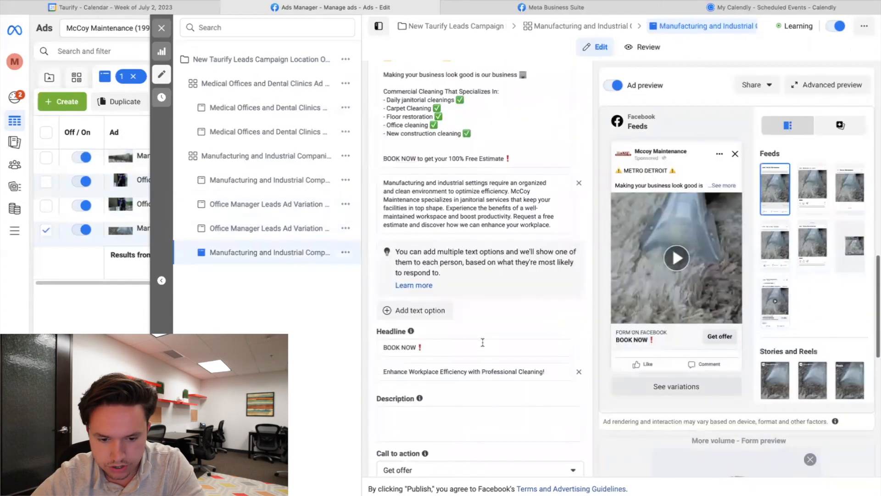
{"action": "scroll", "coordinate": [482, 342], "scroll_direction": "down", "scroll_amount": 5}
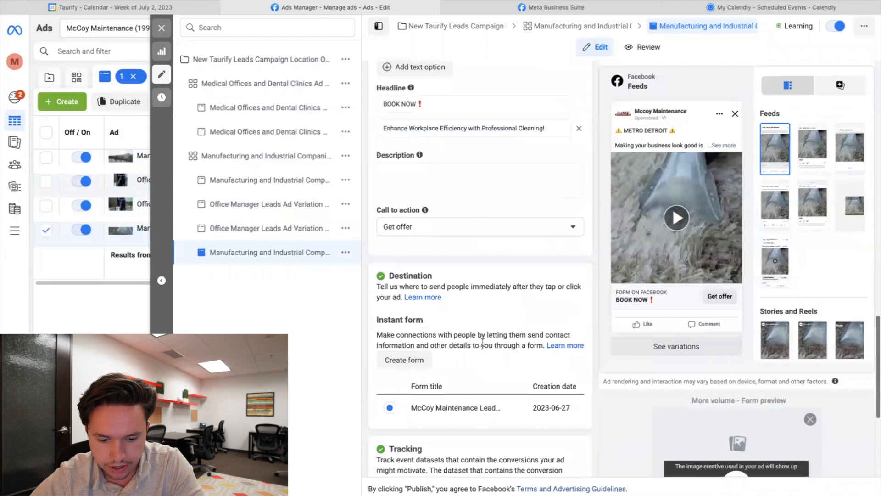
- Play the carpet-cleaning video in the Feeds preview and close the ad editor back to the Ads table
{"action": "scroll", "coordinate": [483, 344], "scroll_direction": "down", "scroll_amount": 3}
{"action": "scroll", "coordinate": [483, 345], "scroll_direction": "up", "scroll_amount": 12}
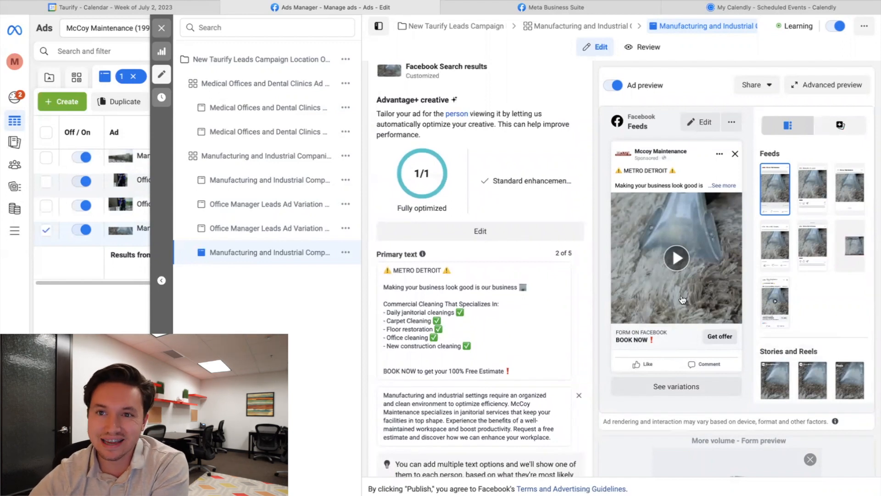
{"action": "left_click", "coordinate": [681, 251]}
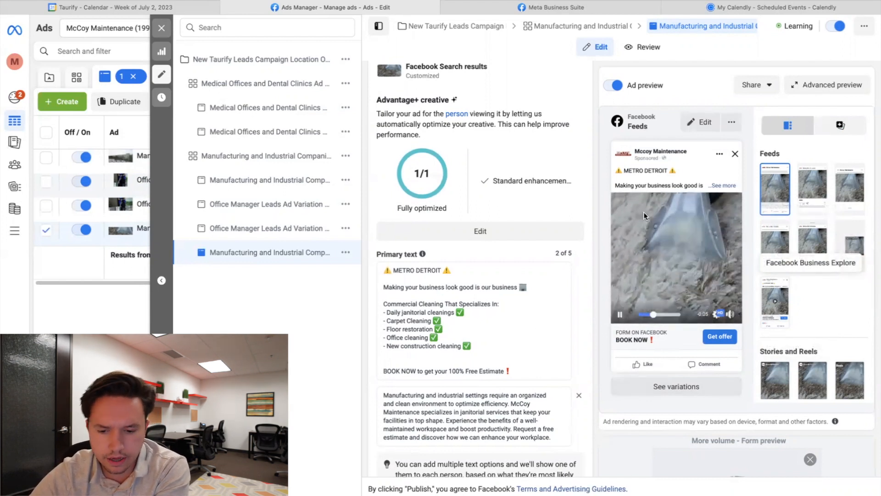
{"action": "left_click", "coordinate": [161, 28]}
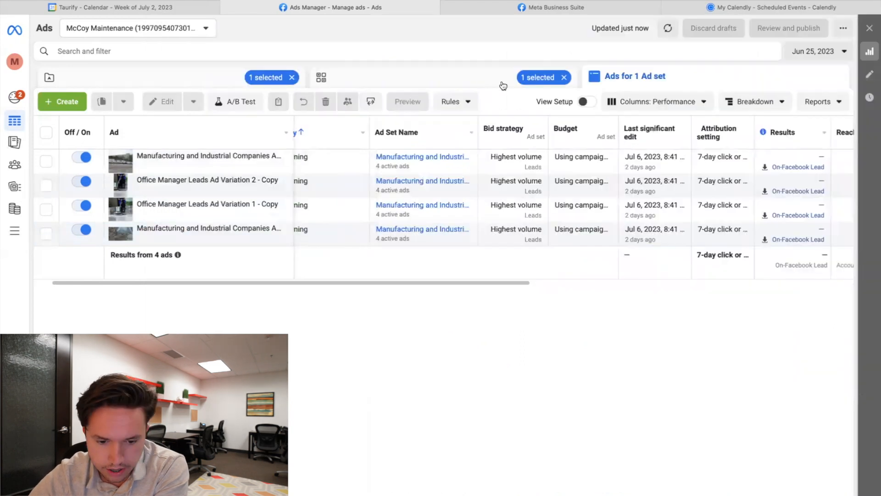
- Go through Ad sets back to the Campaigns list and deselect the first campaign to show both campaigns
{"action": "scroll", "coordinate": [533, 201], "scroll_direction": "right", "scroll_amount": 10}
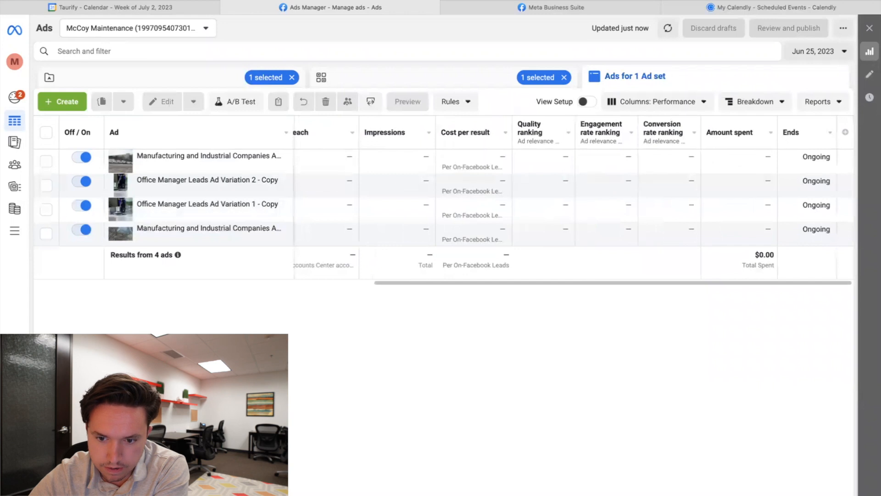
{"action": "left_click", "coordinate": [567, 78]}
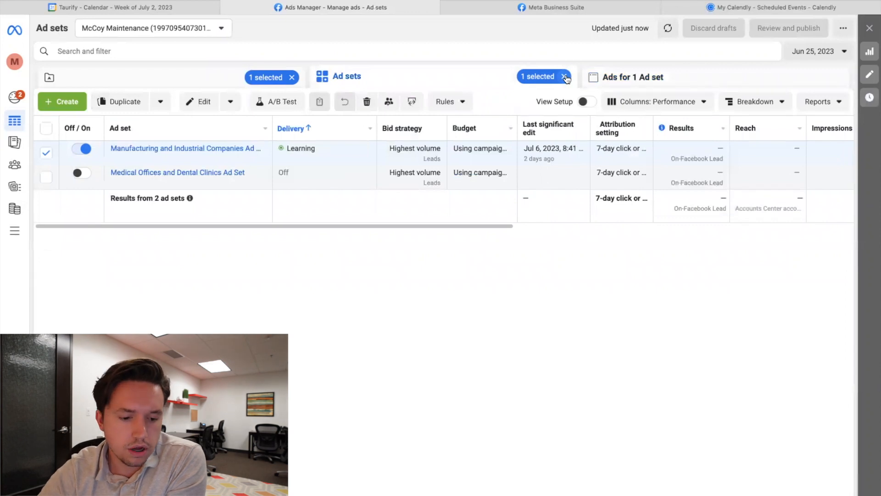
{"action": "left_click", "coordinate": [234, 75]}
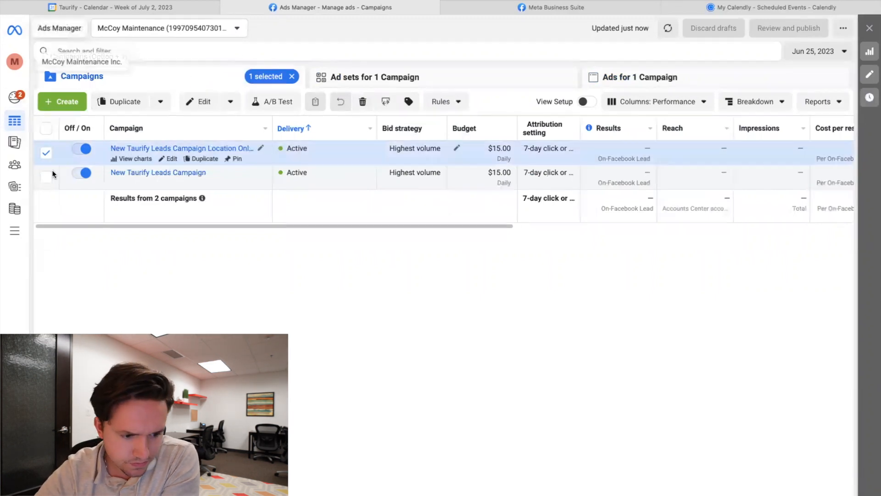
{"action": "left_click", "coordinate": [48, 154]}
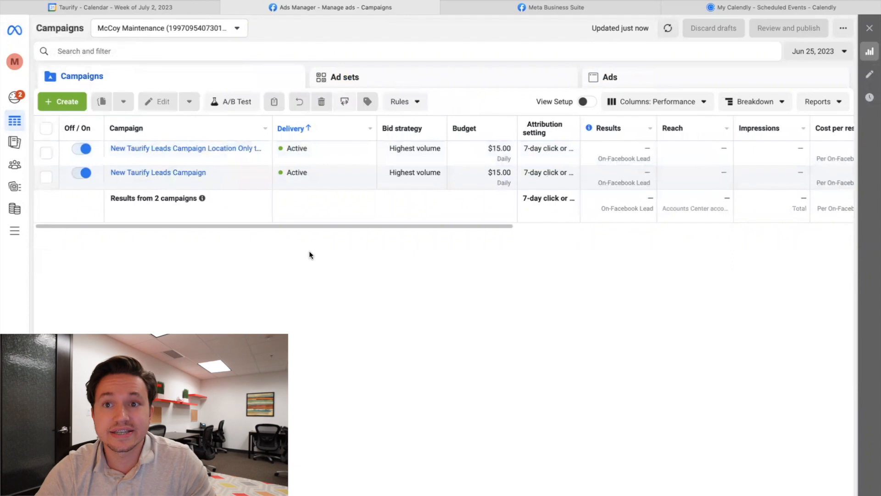